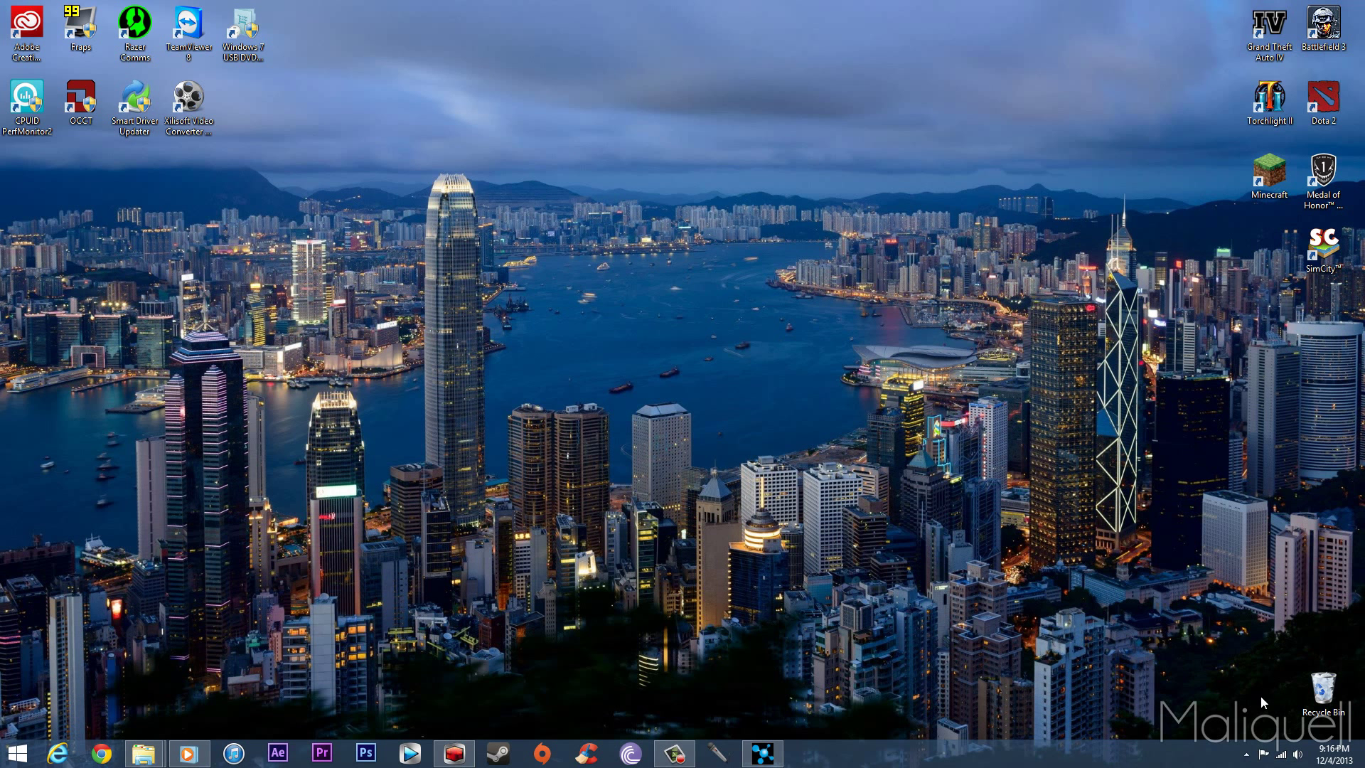
Step: Check the nearby Wi-Fi networks list in Windows, then dismiss it
left_click(1283, 759)
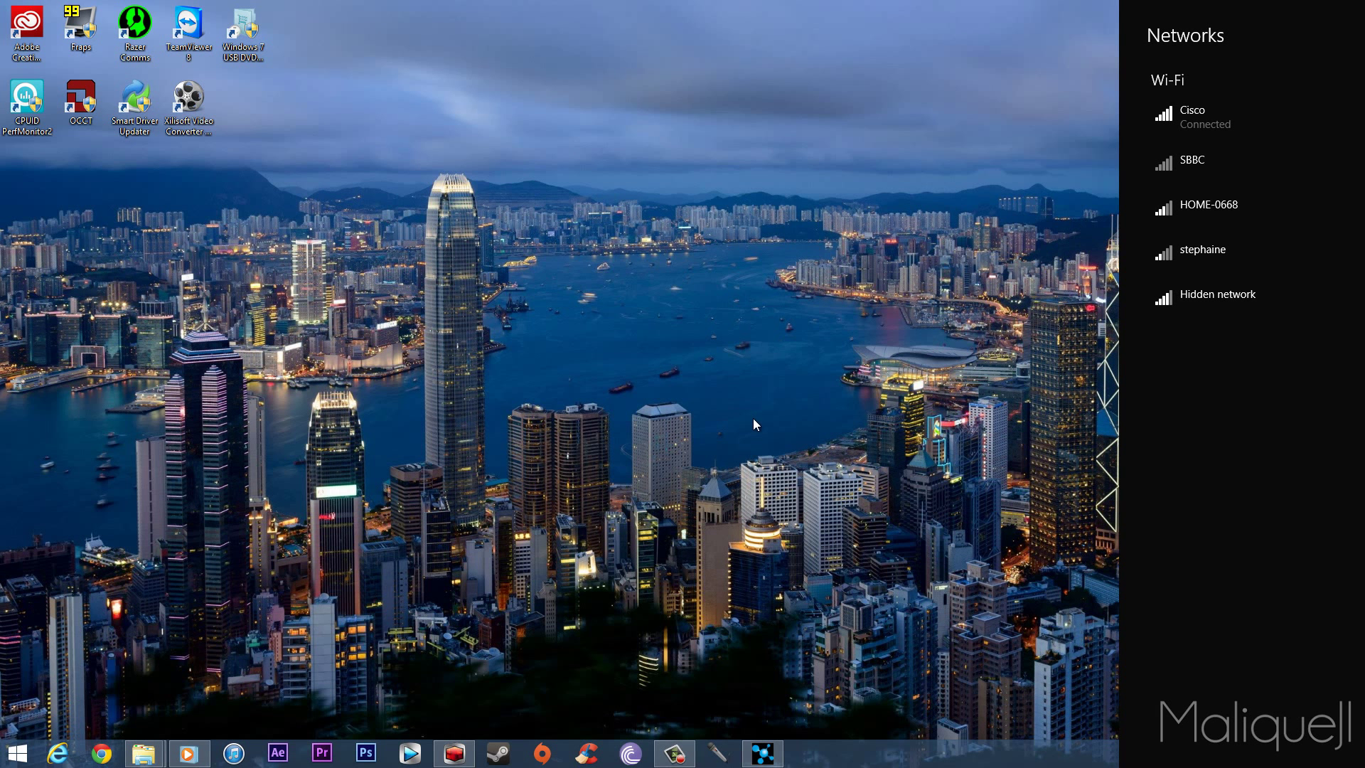
left_click(740, 395)
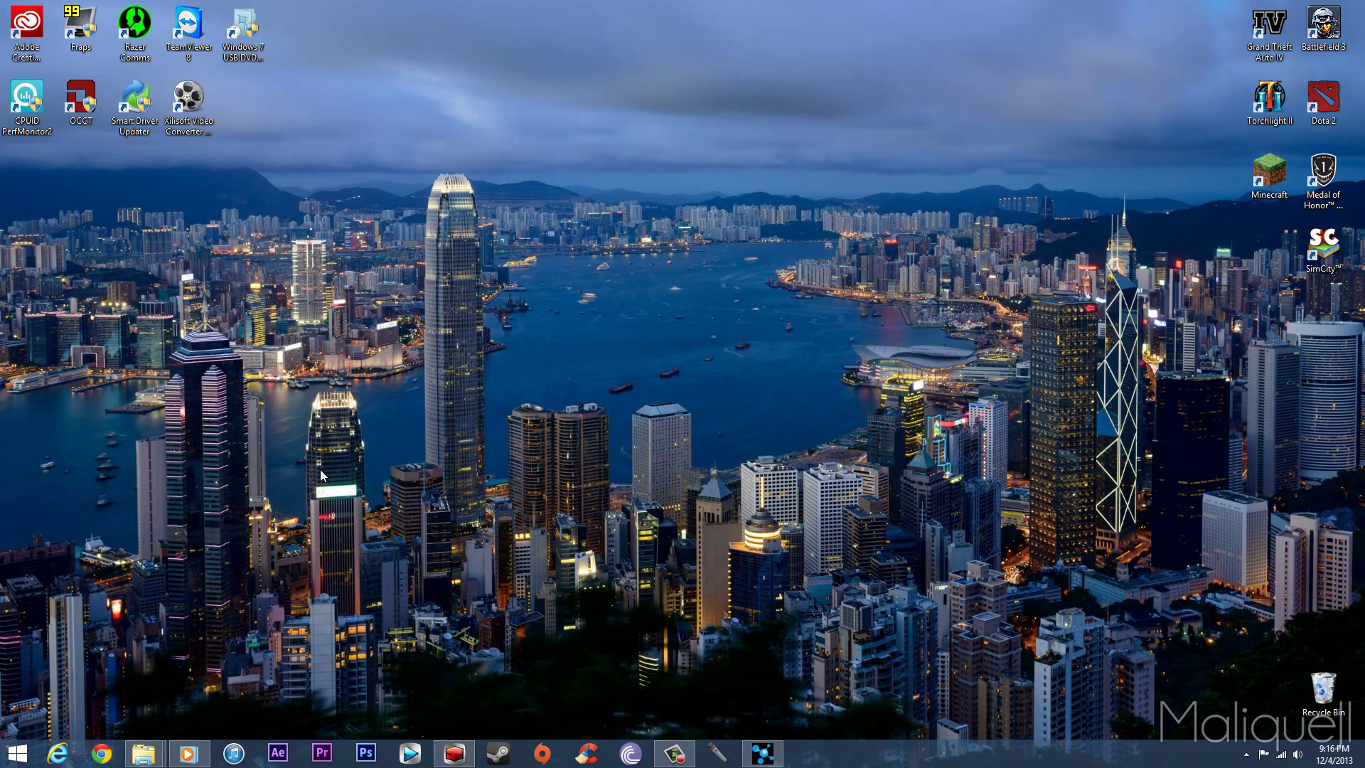
Step: Load the router's DD-WRT page at 192.168.1.1 in Internet Explorer
left_click(59, 753)
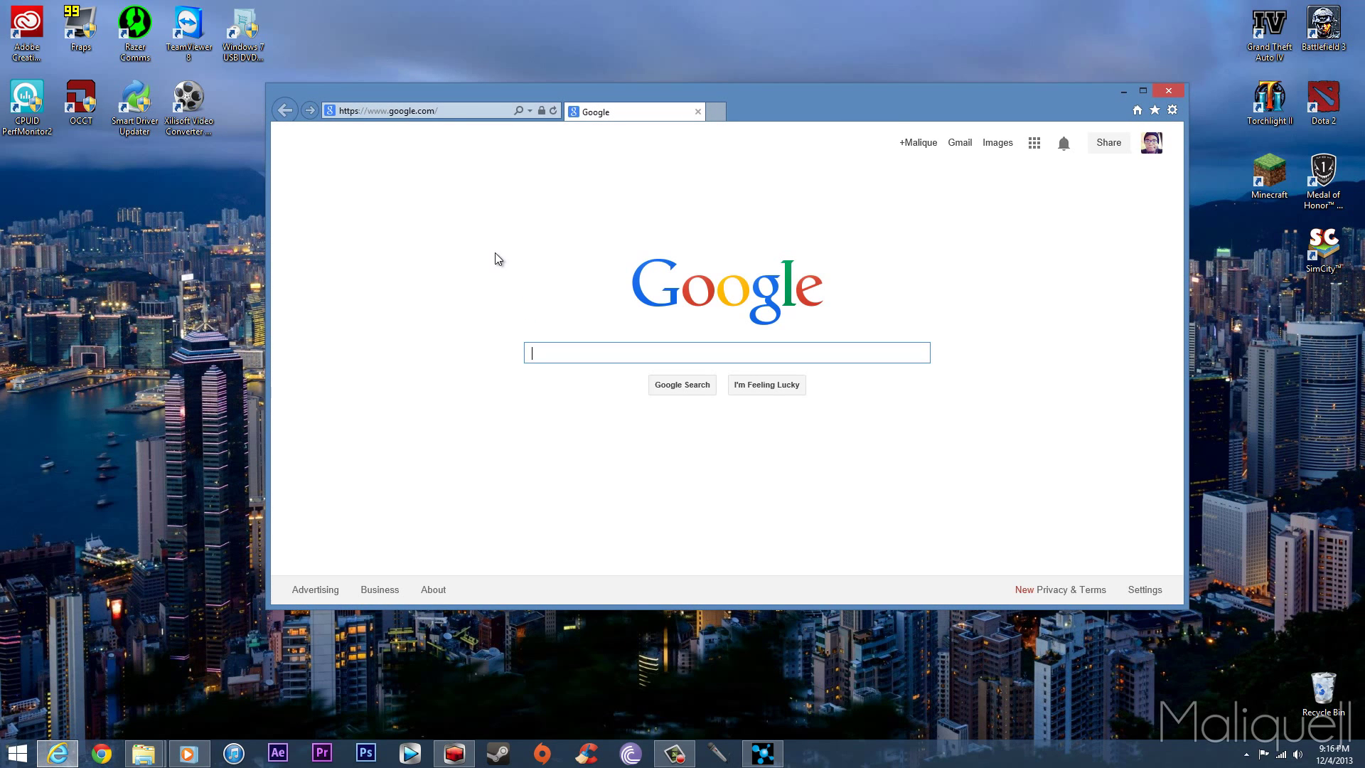
left_click(444, 110)
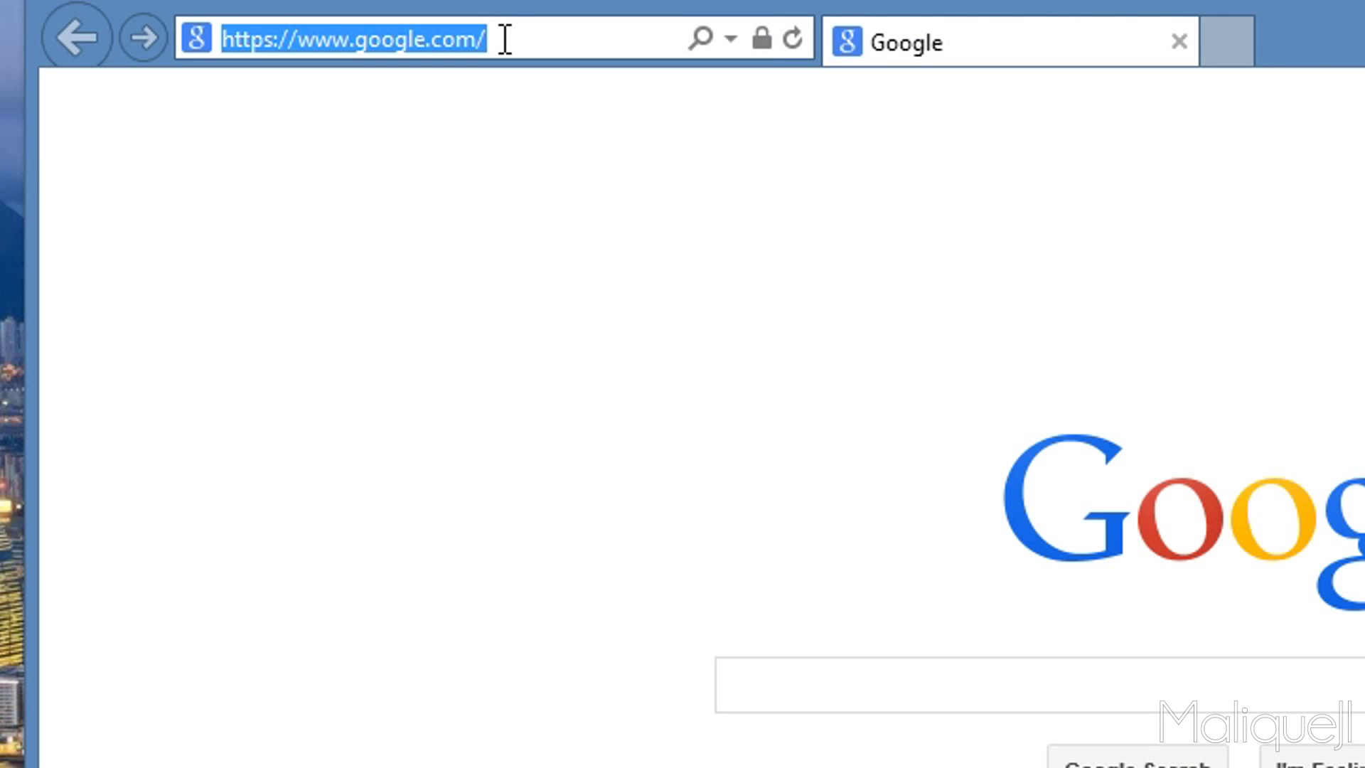
type("192.")
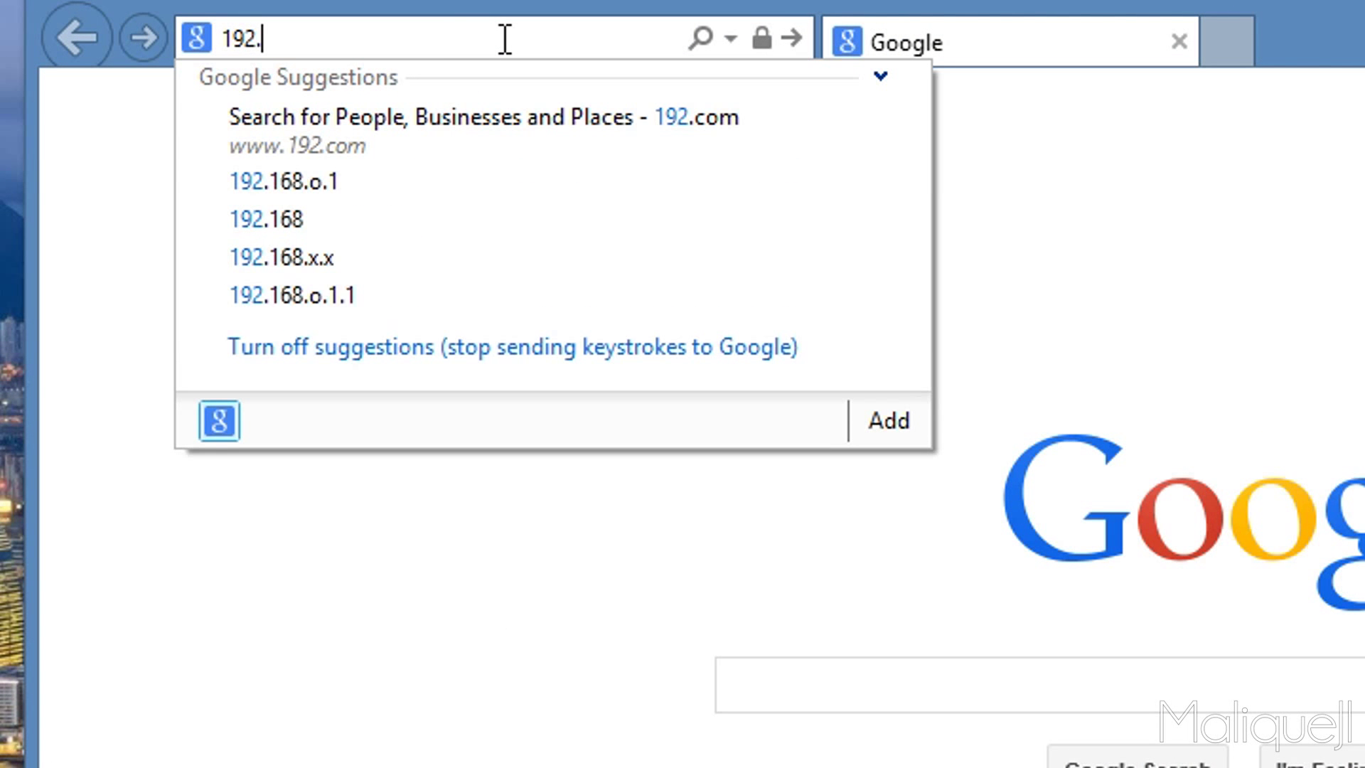
type("168")
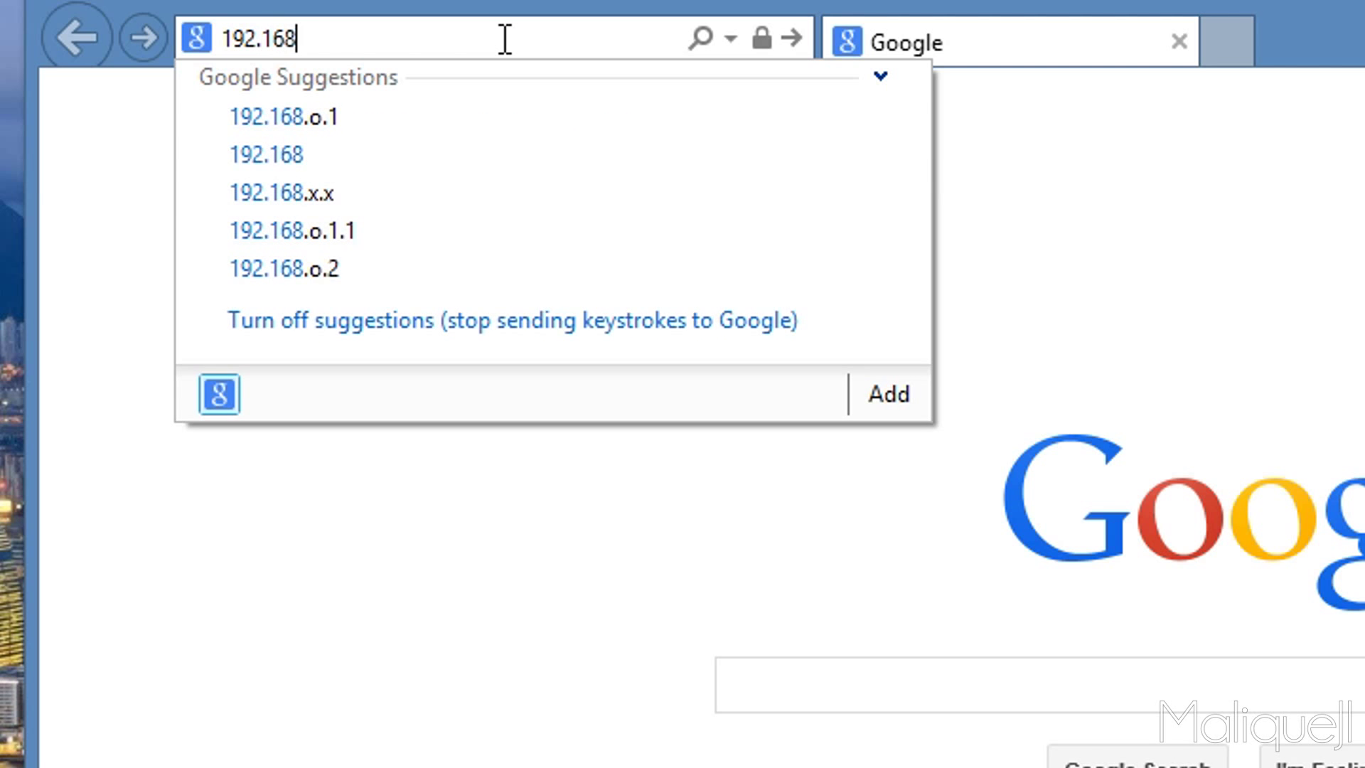
type(".1.1")
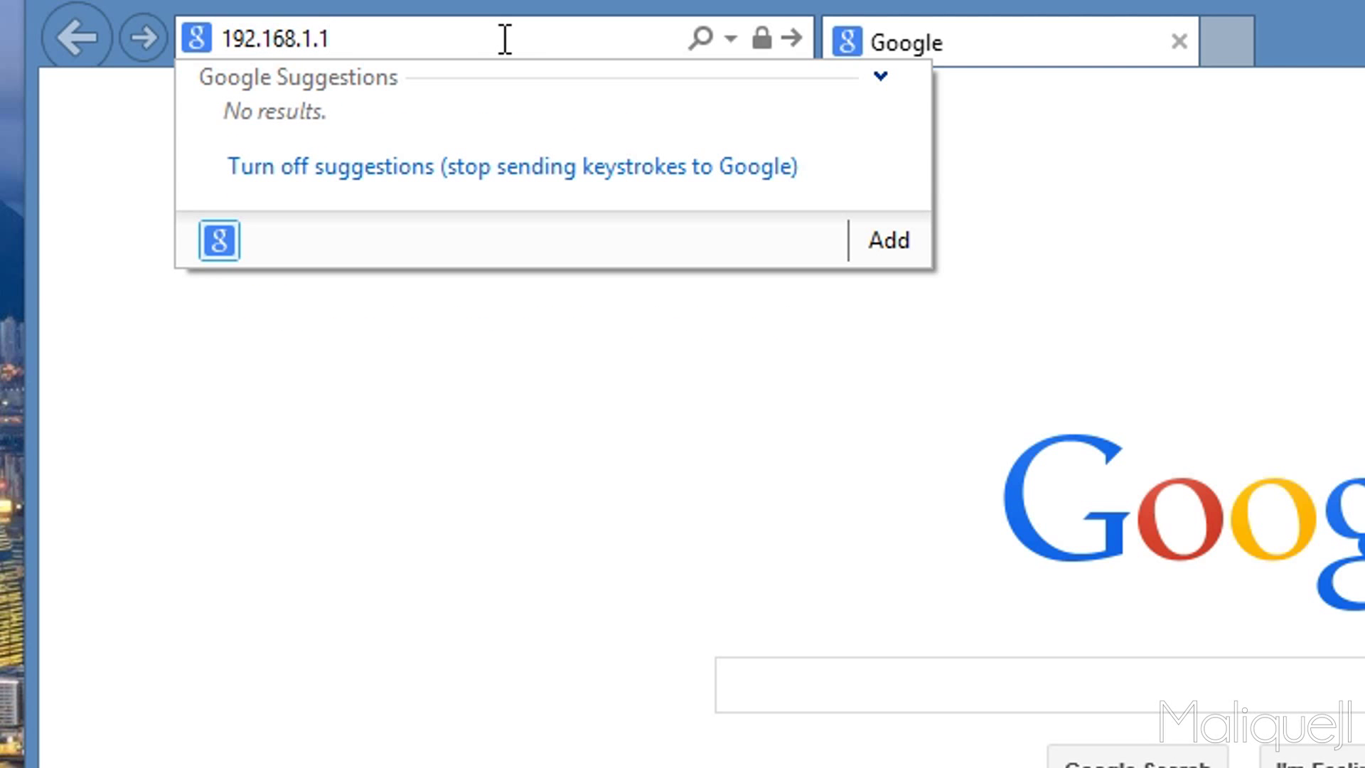
key("Return")
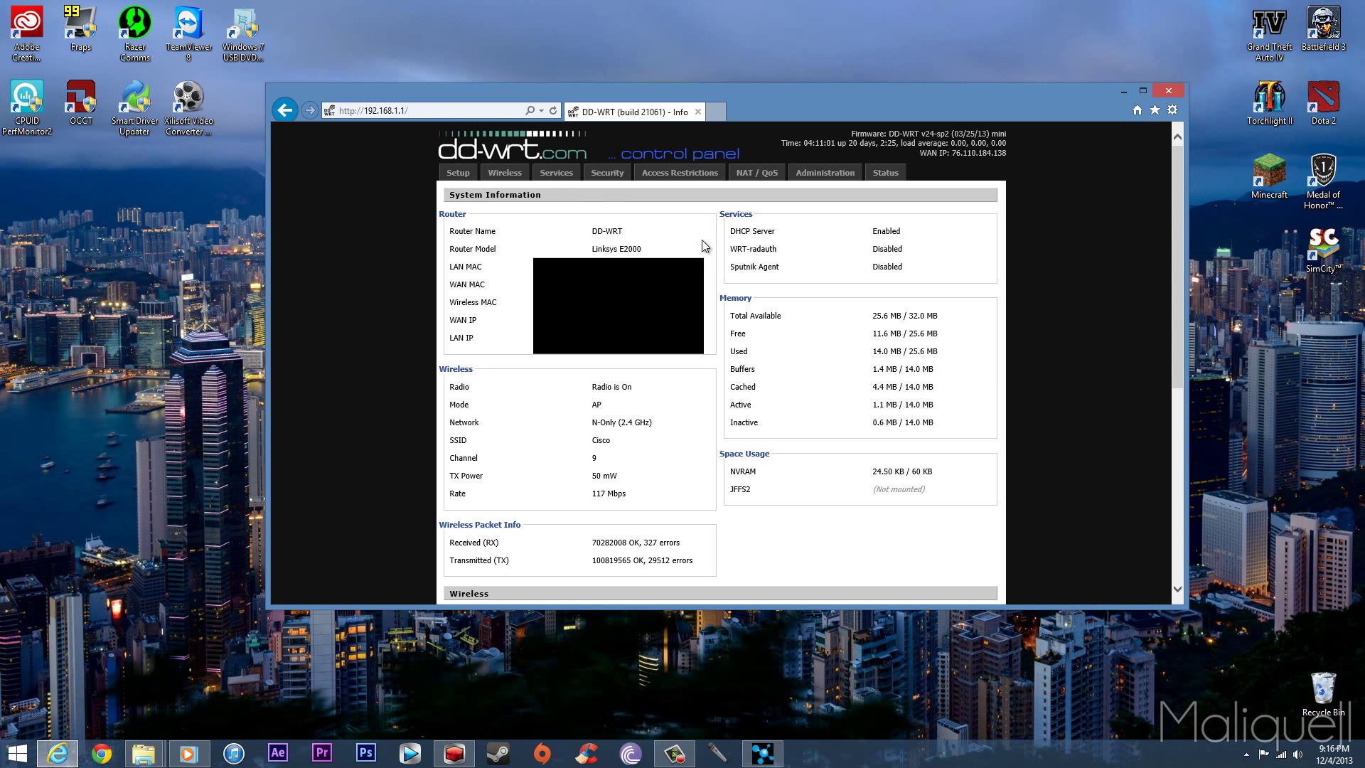
Step: Sign in to the router and reach Wireless Basic Settings showing network Cisco, channel 9, SSID broadcast disabled
left_click(498, 175)
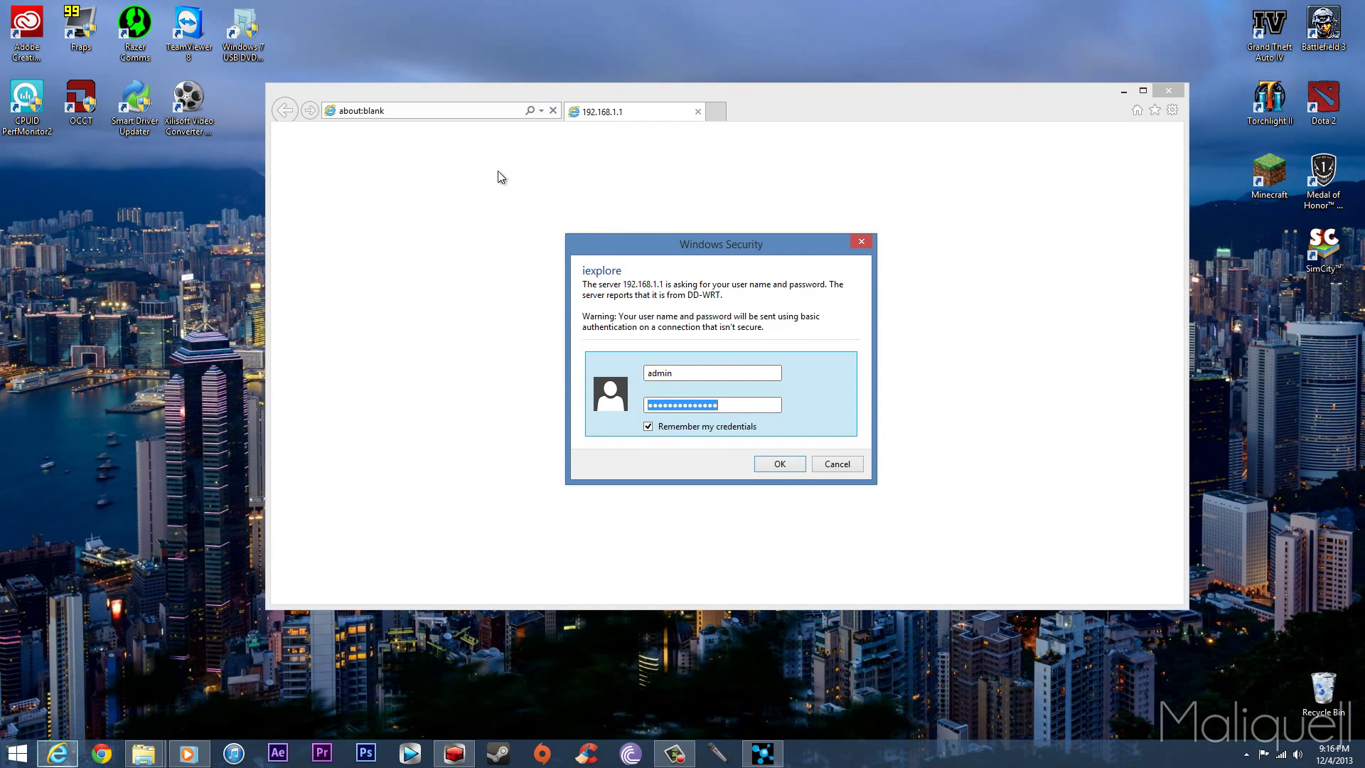
left_click(775, 464)
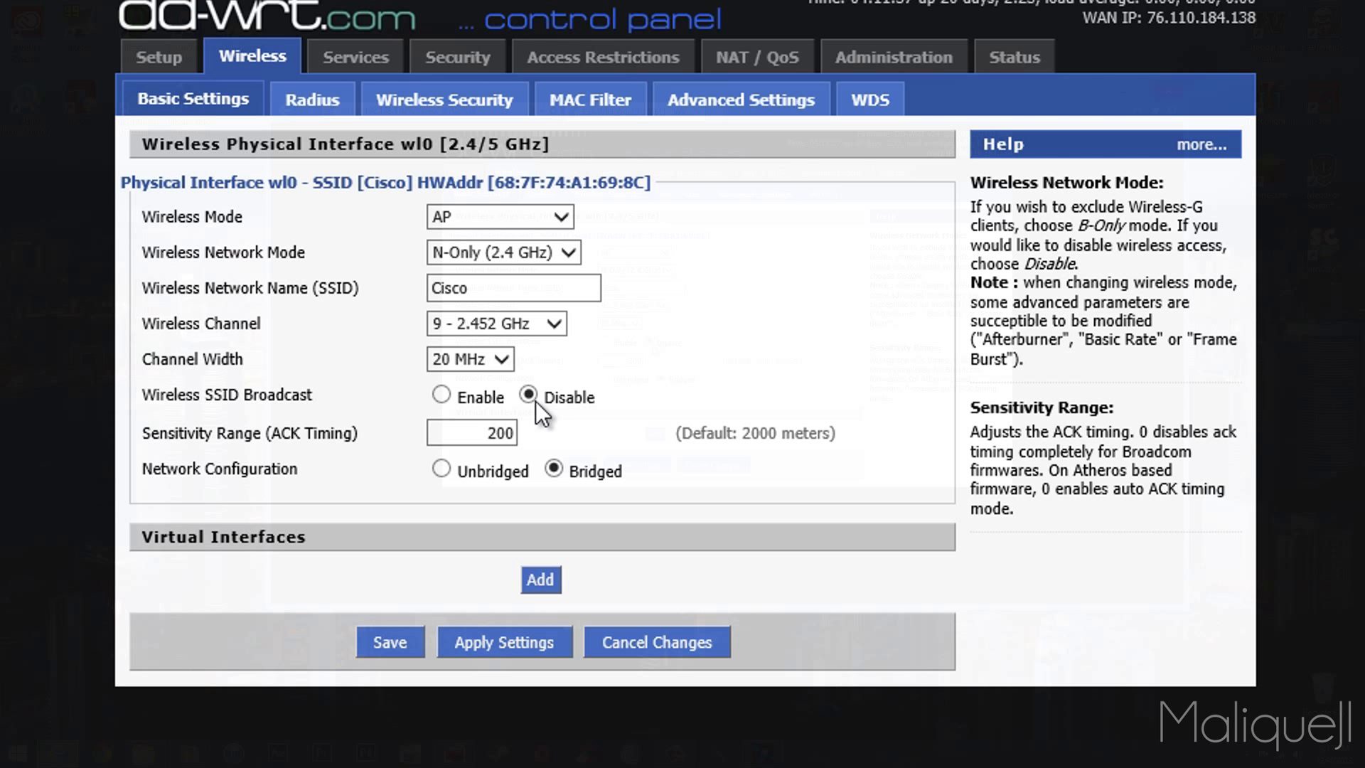
left_click(487, 295)
left_click(483, 291)
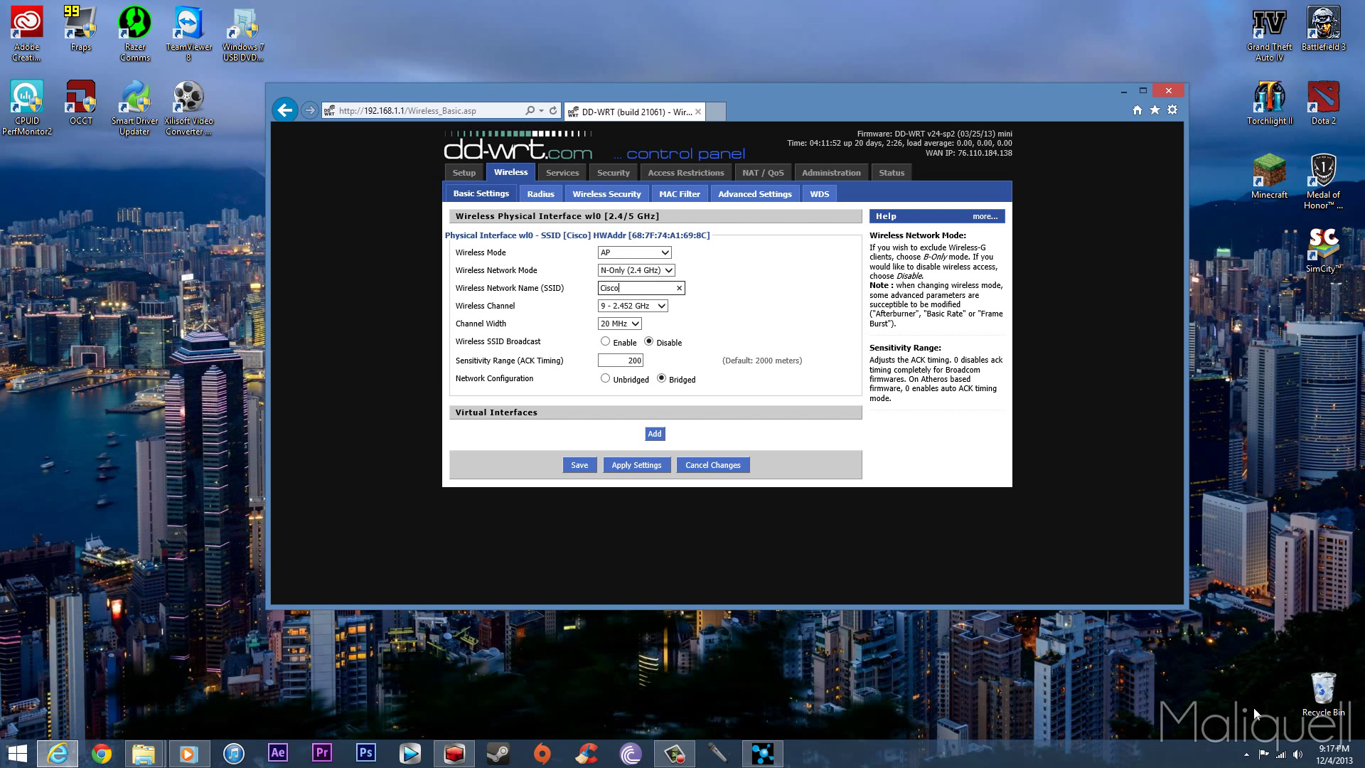
left_click(1276, 753)
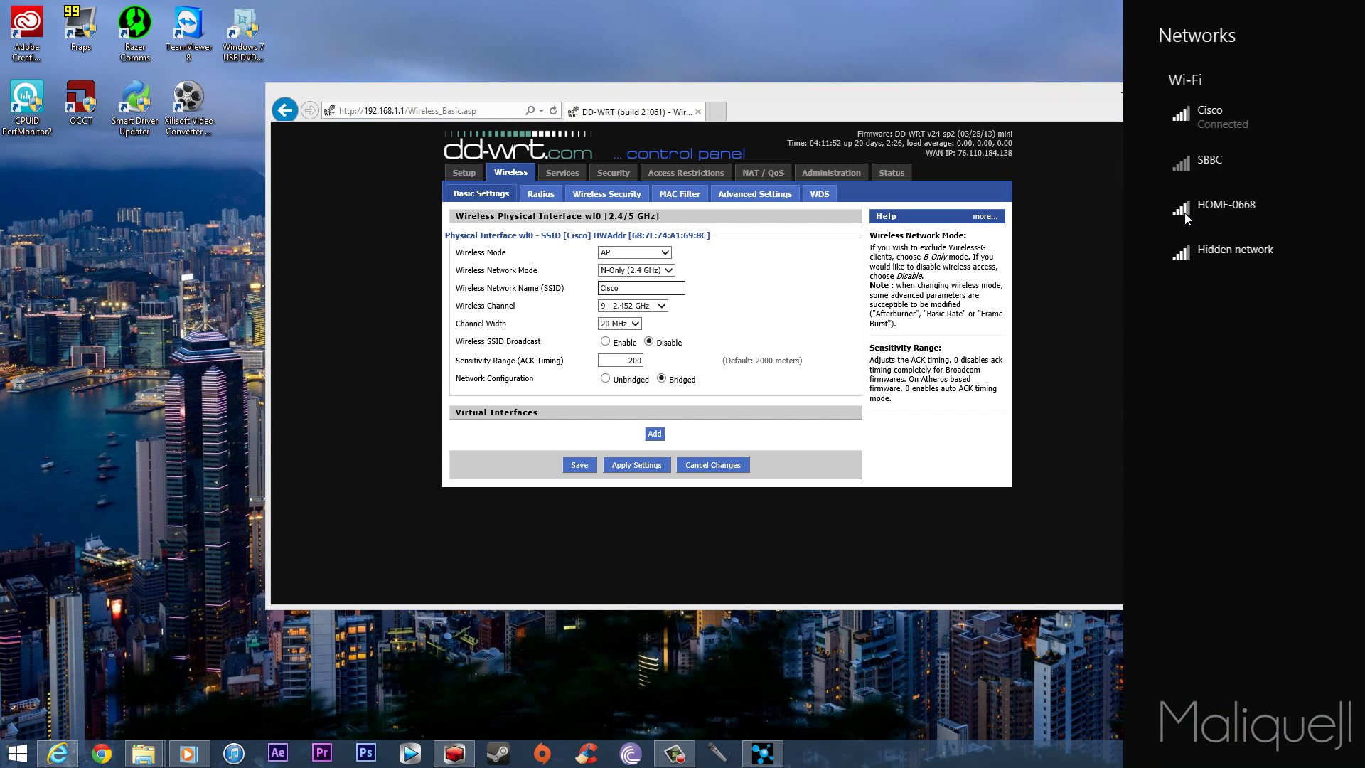
left_click(1194, 256)
left_click(1287, 343)
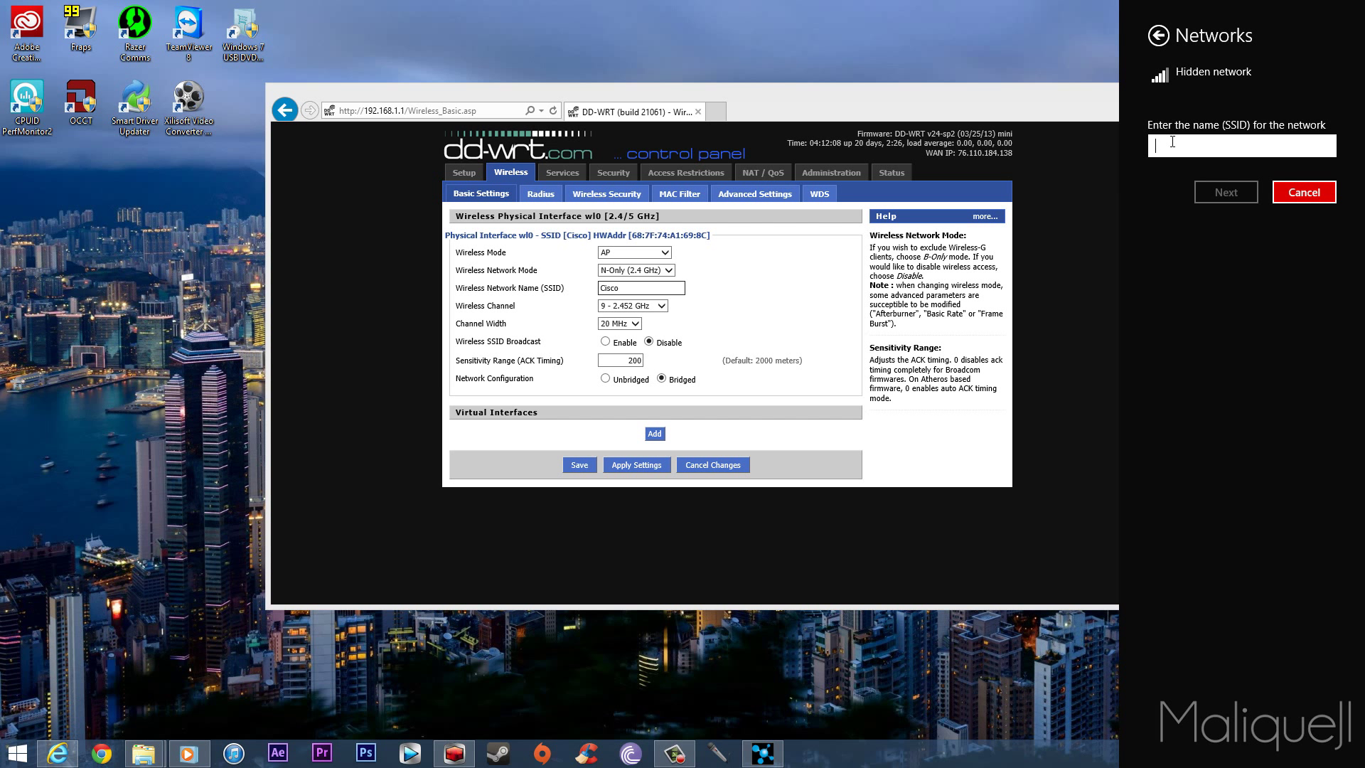
left_click(1022, 101)
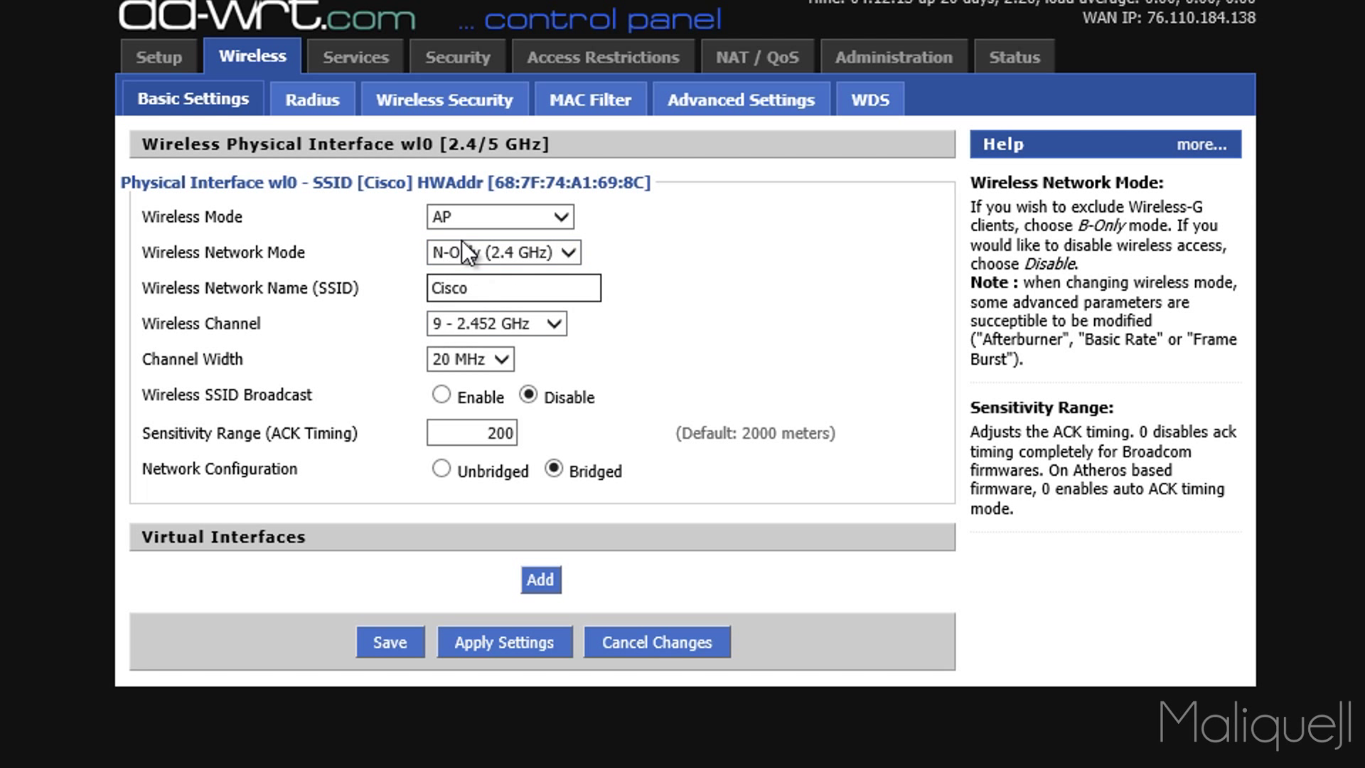
Step: Review Wireless Security, set to WPA2 Personal with AES
left_click(403, 107)
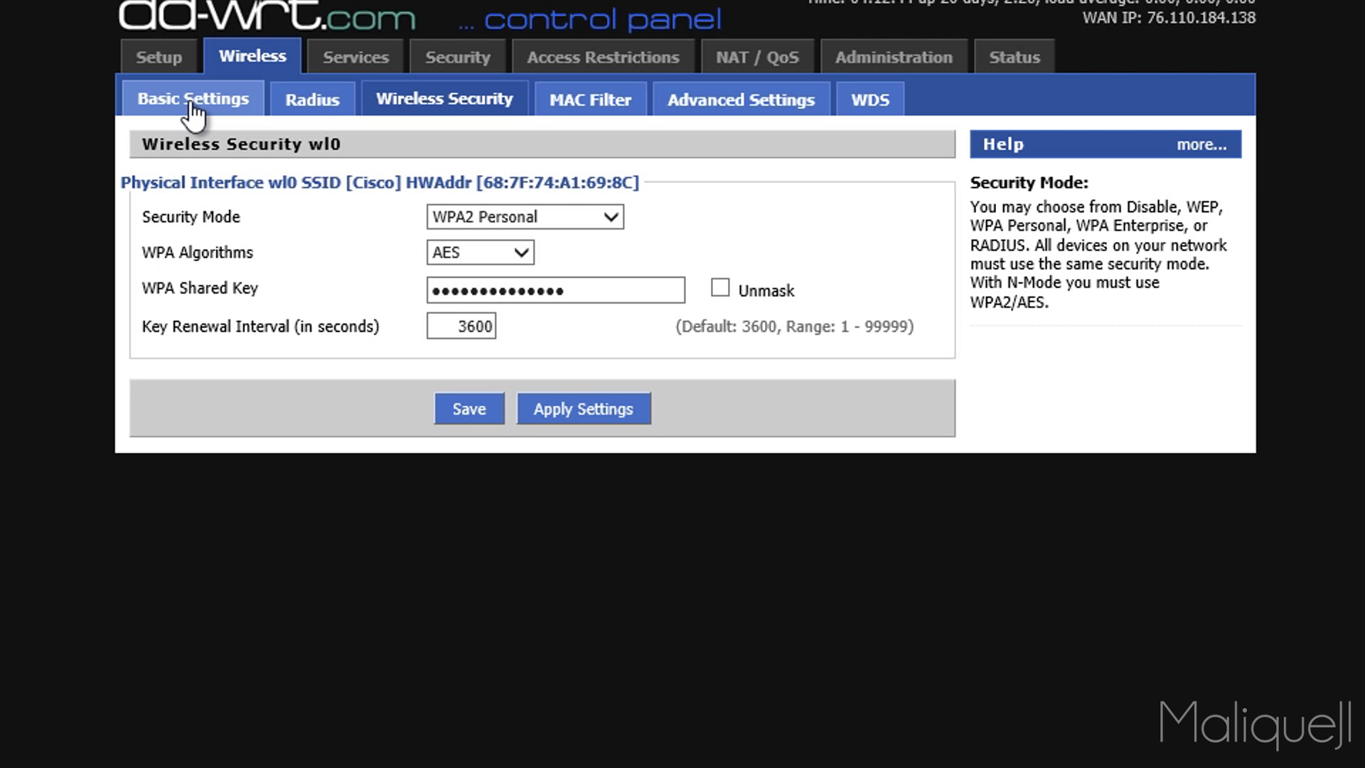
Step: Return to Wireless Basic Settings, where SSID broadcast stays disabled
left_click(194, 101)
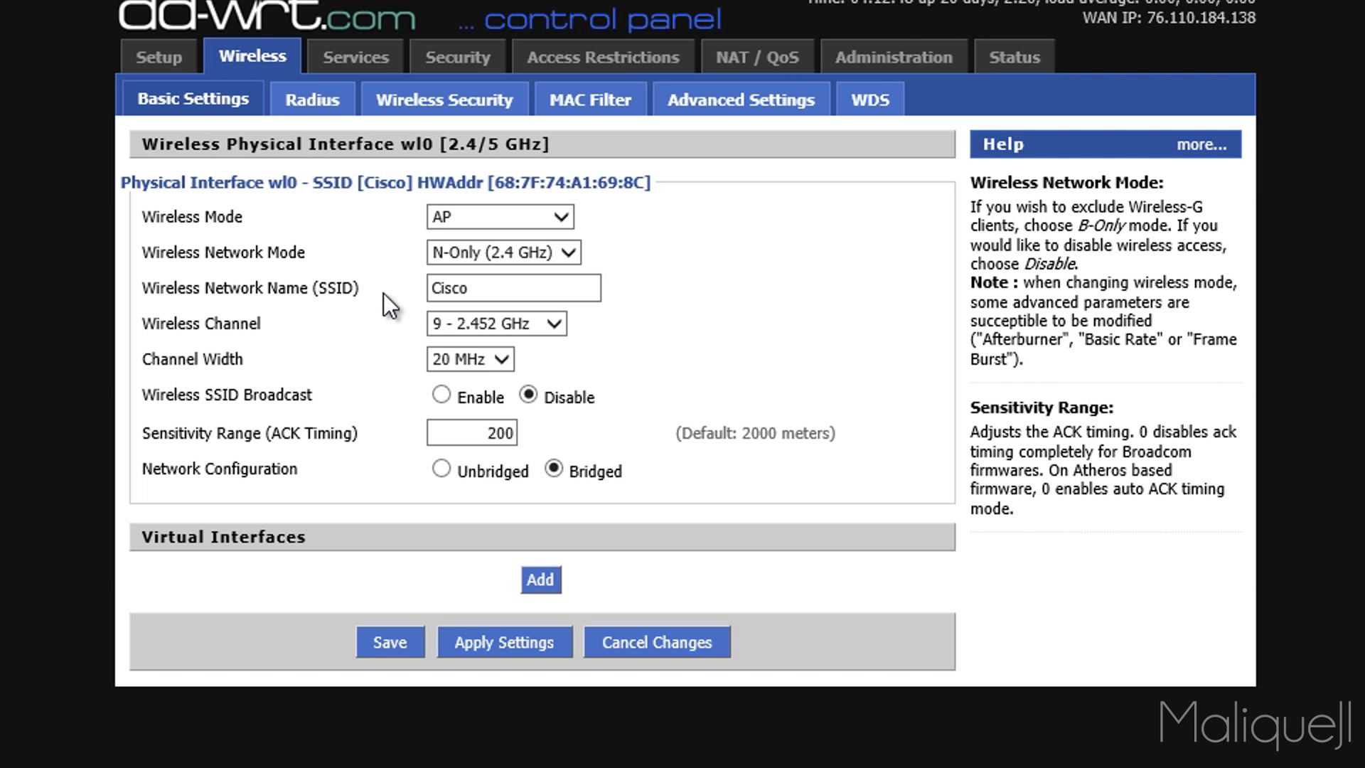